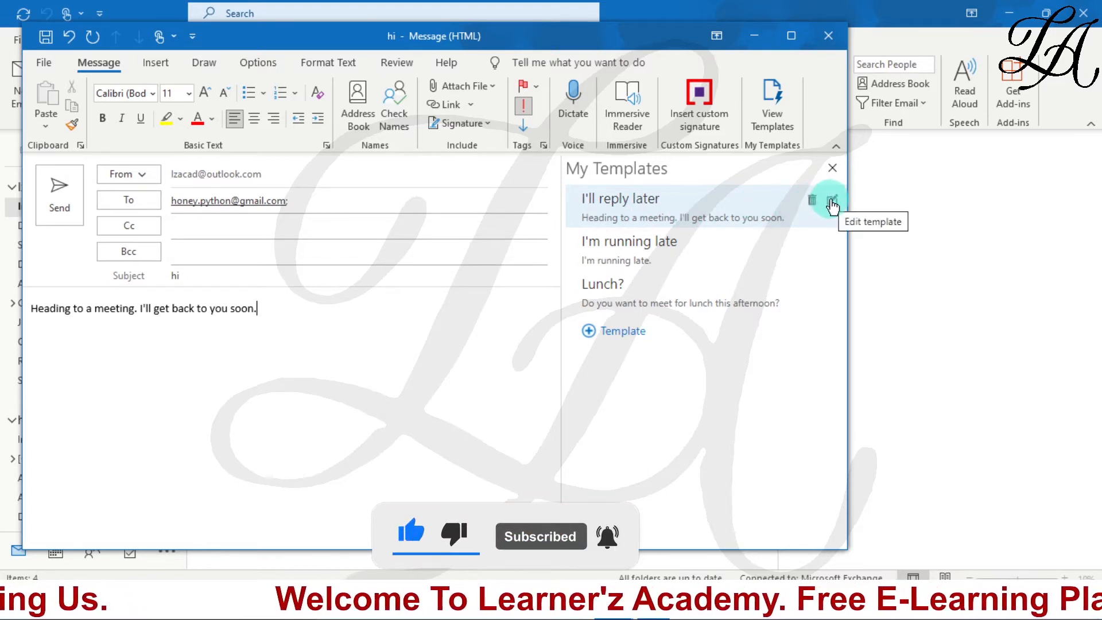
- Open the "I'll reply later" template for editing and save it without changes
click(832, 200)
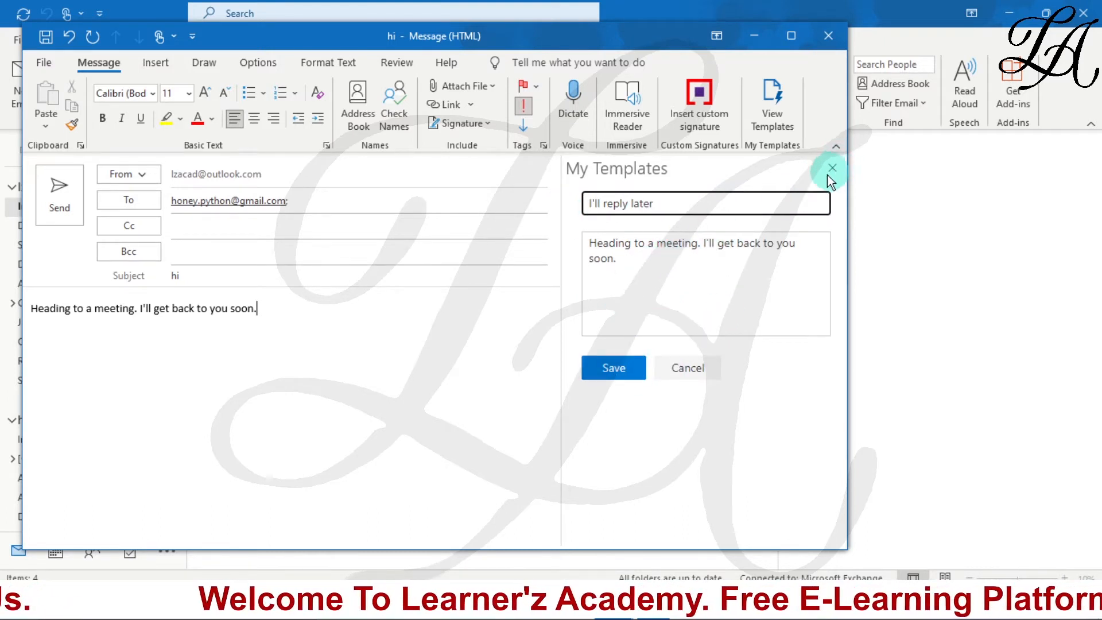
click(628, 373)
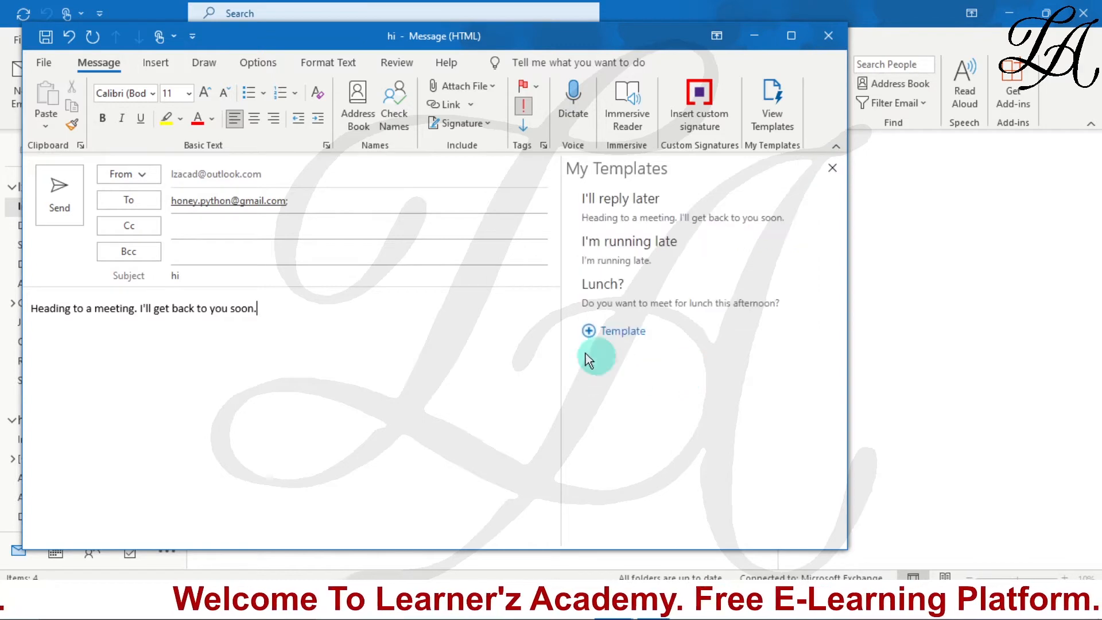
- Start a new message template and title it "personal"
click(614, 337)
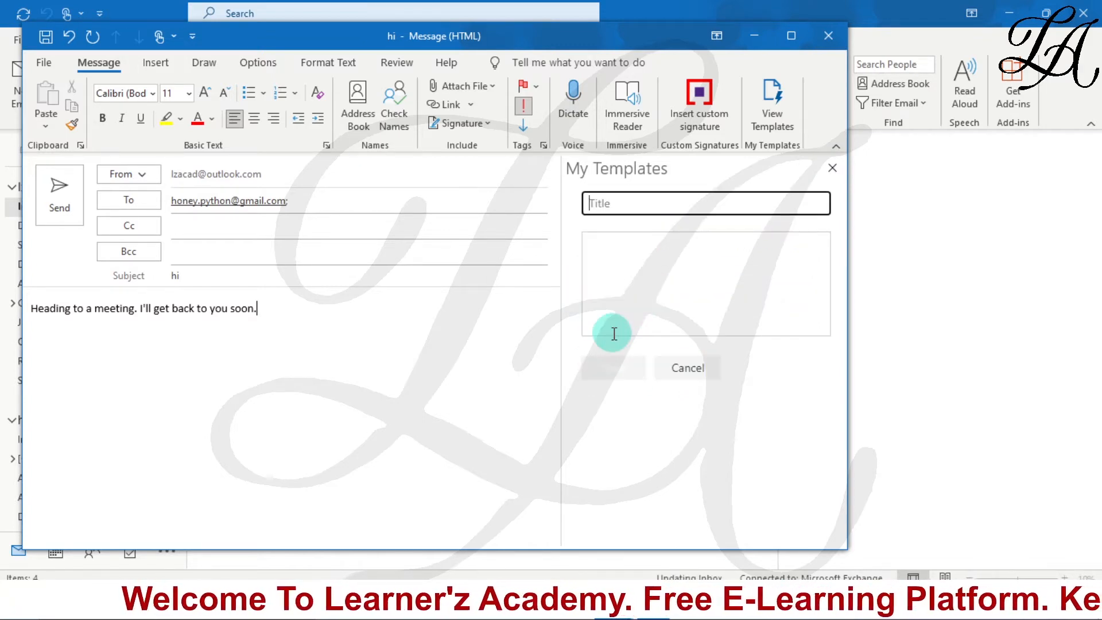
click(633, 205)
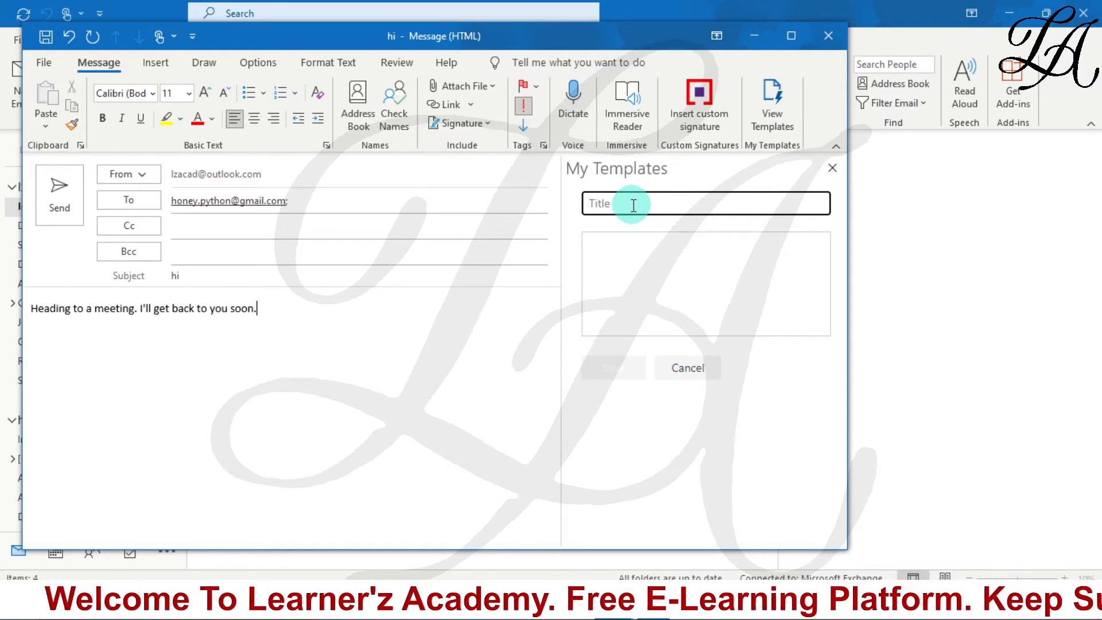
text(person)
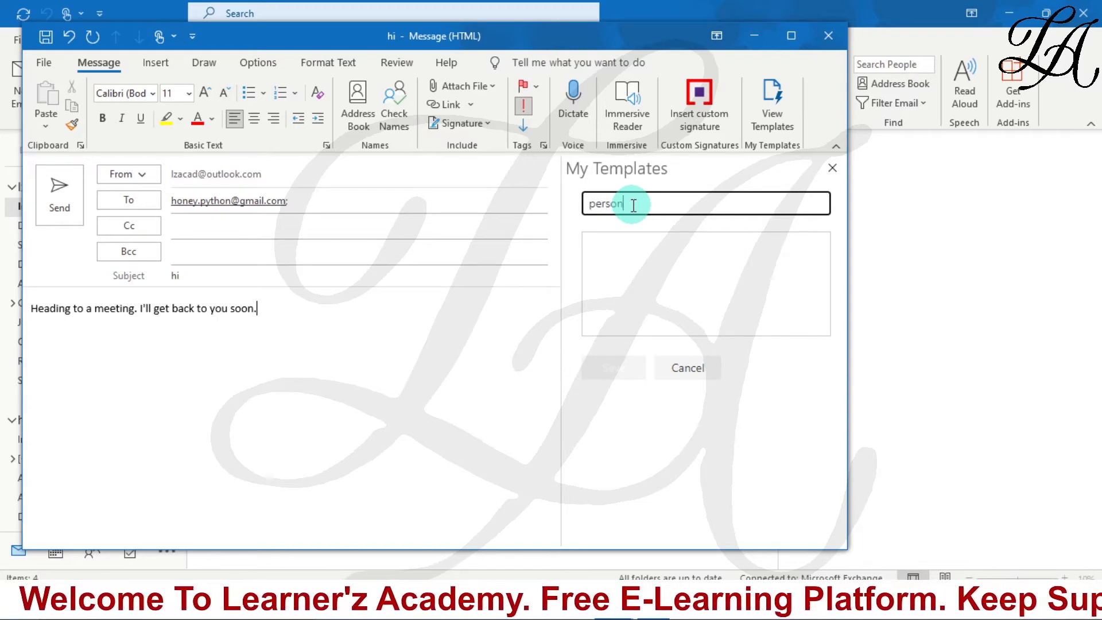
text(al)
- Enter "Hi how r u ?" and "Please fix a meeting" on two lines as the template's text and save the template
click(625, 256)
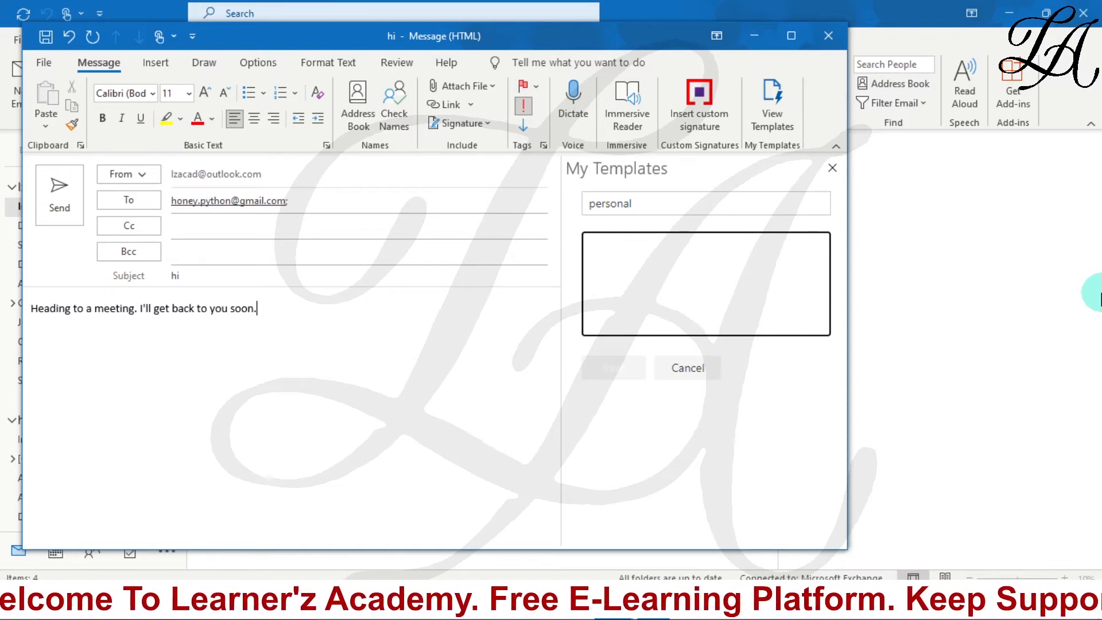
text(Hi how )
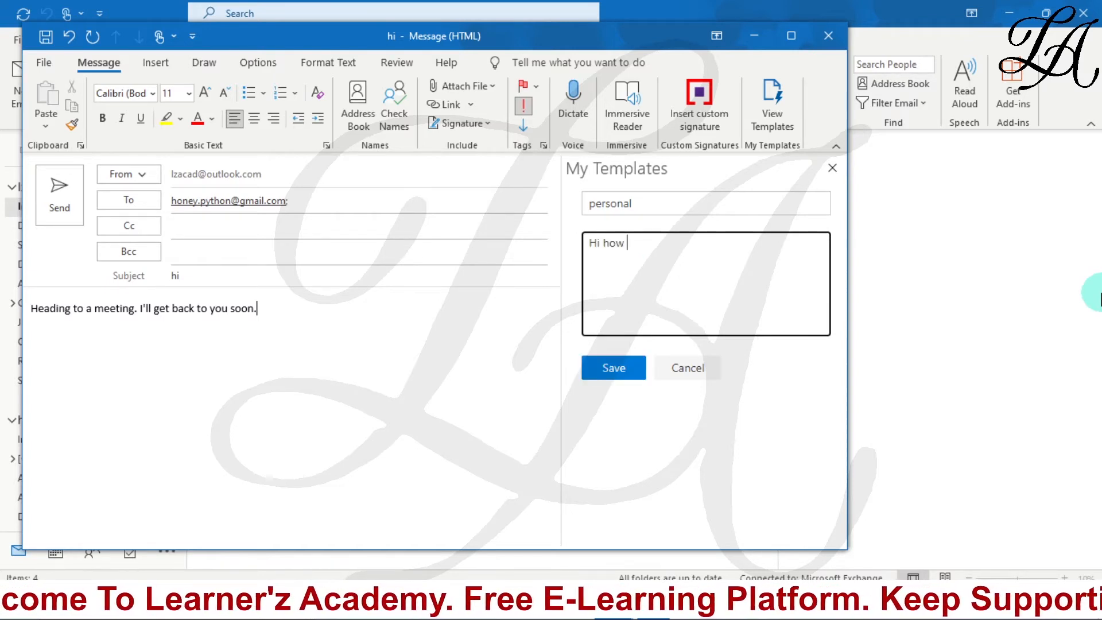
text(r u )
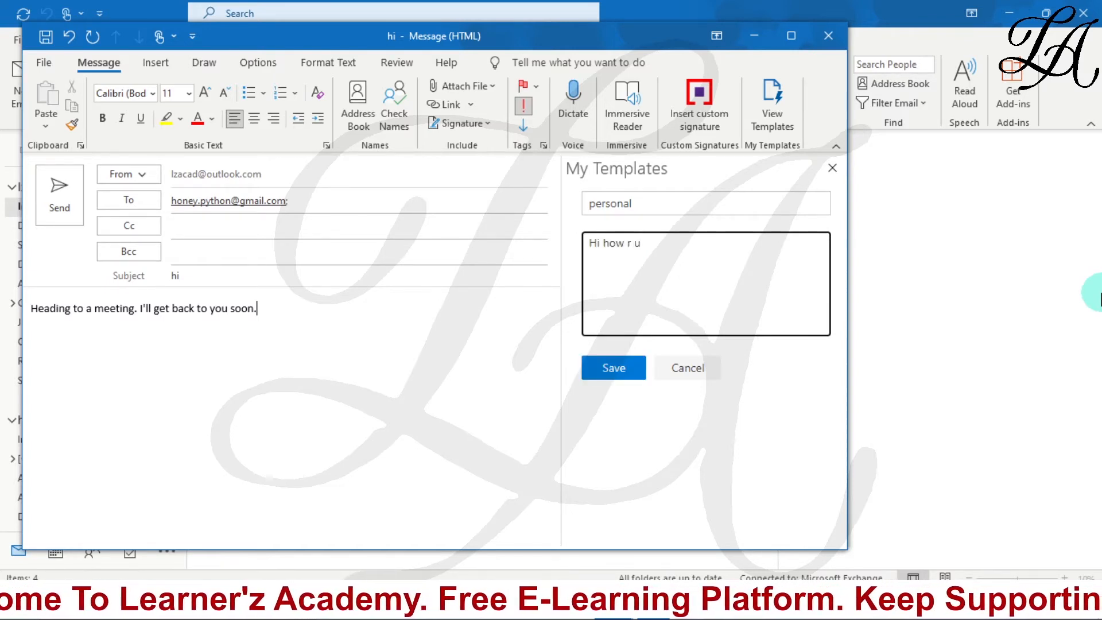
text(?)
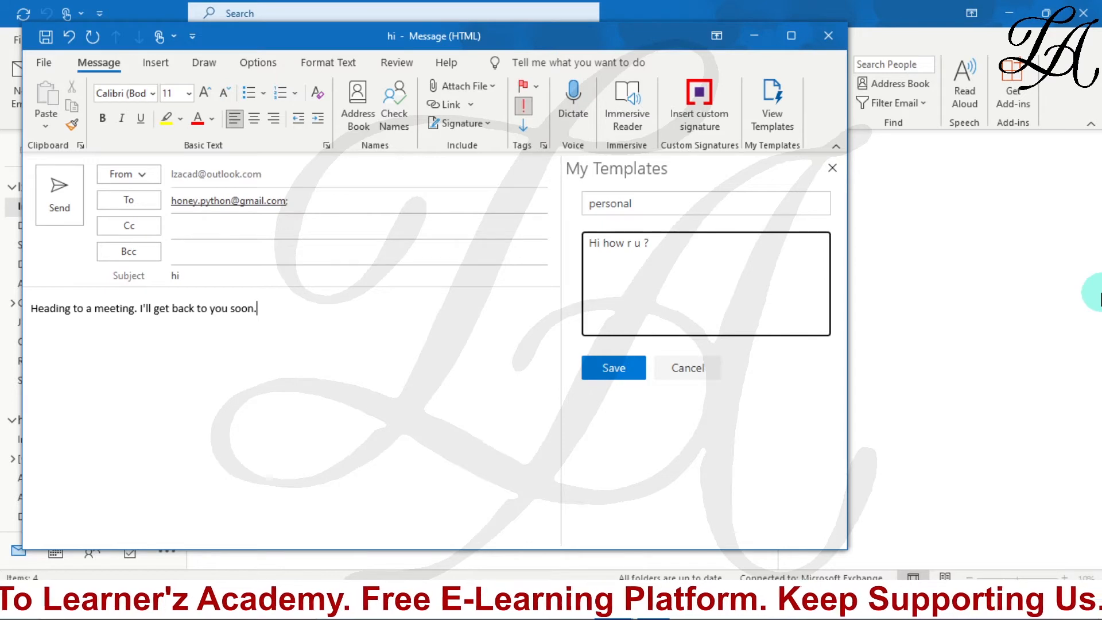
text(Plea)
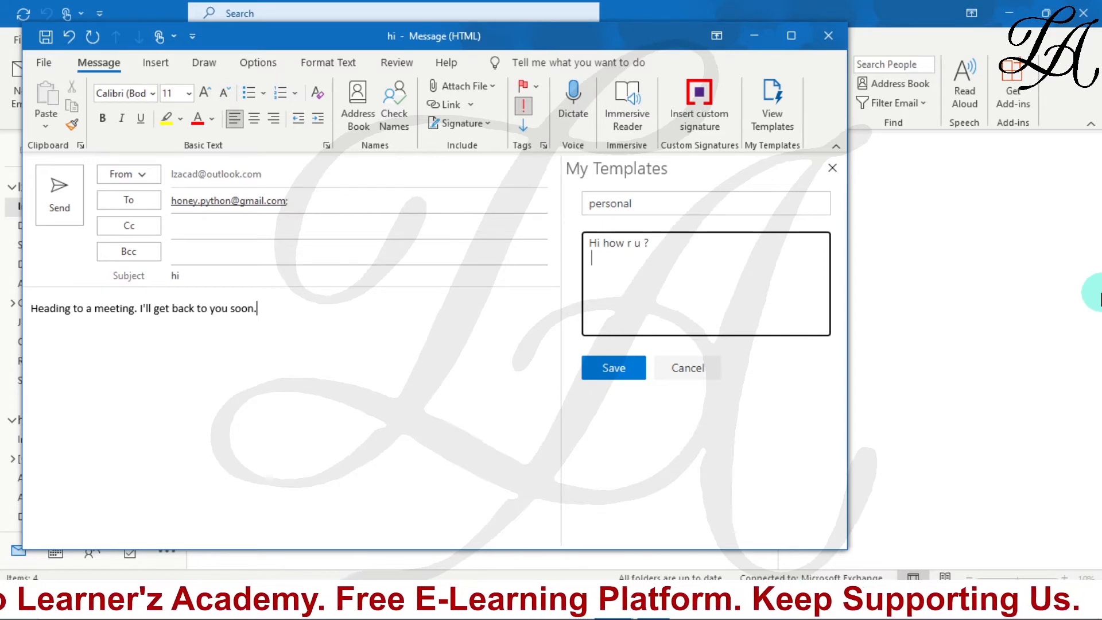
text(se )
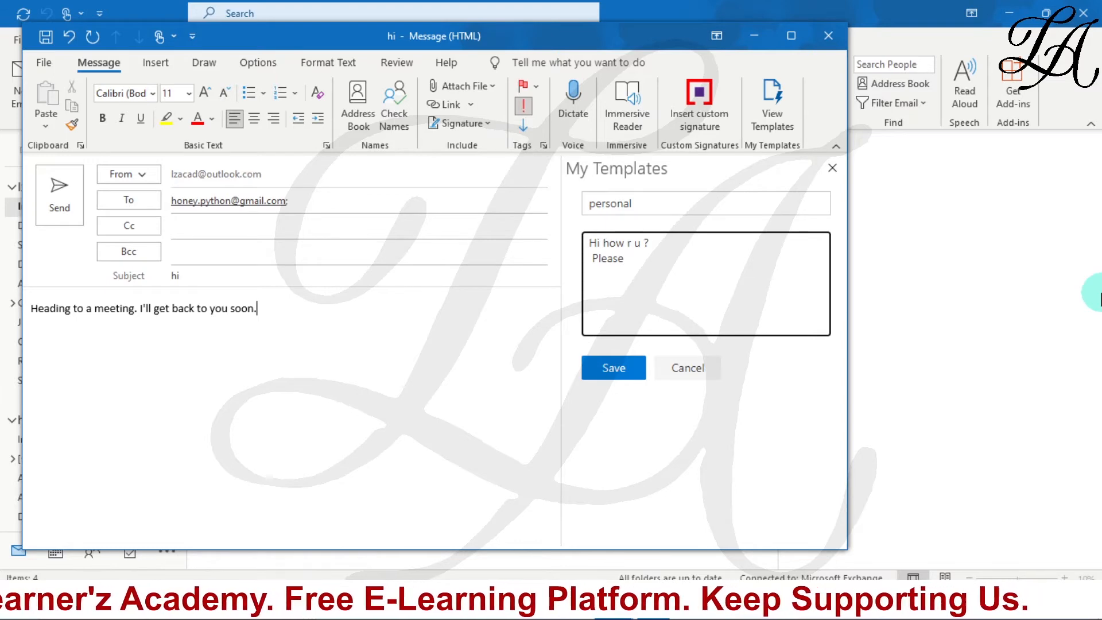
text(fix a)
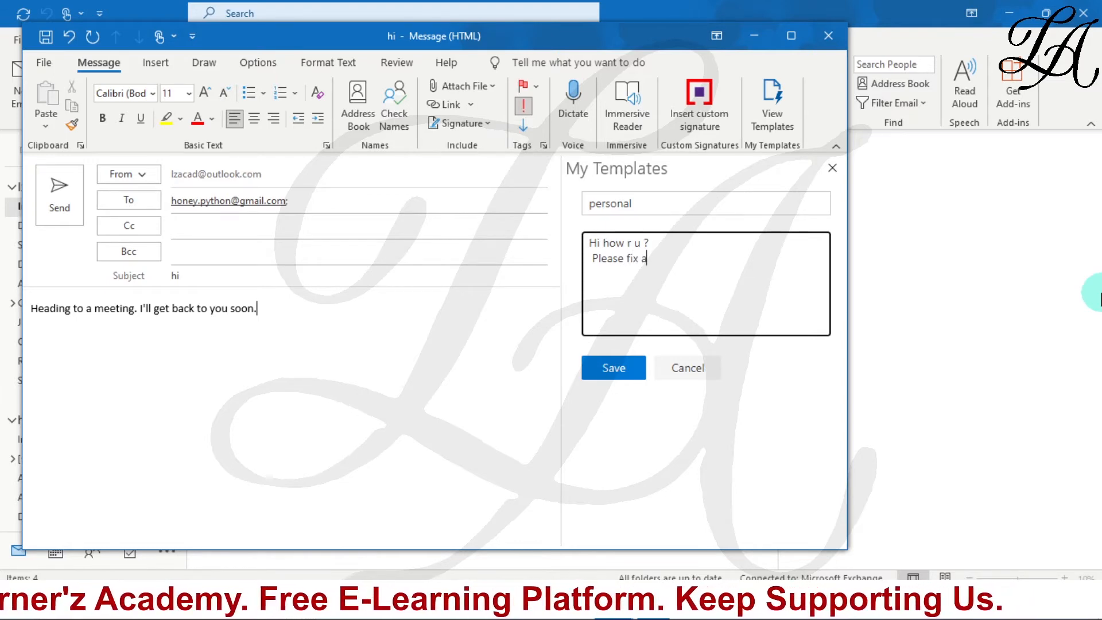
text( meeti)
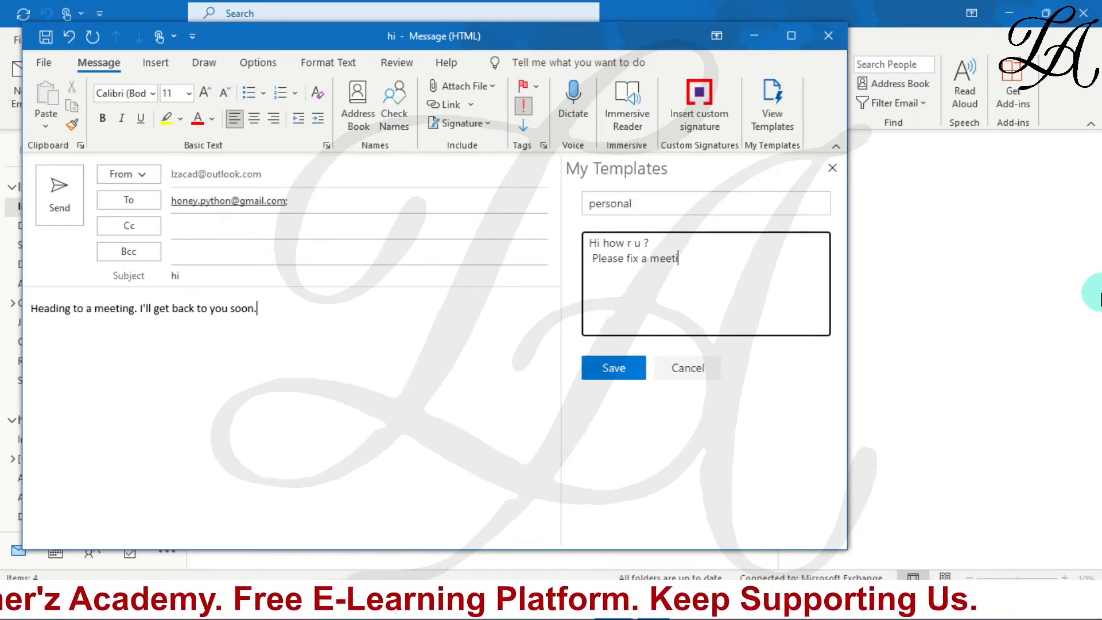
text(ng)
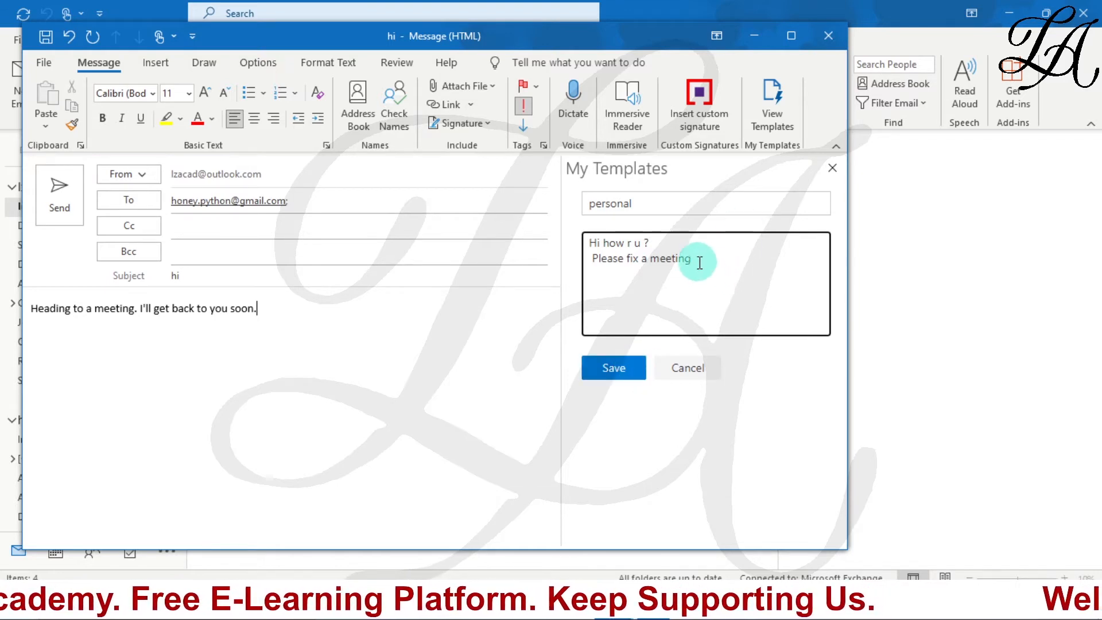
drag(700, 262, 645, 263)
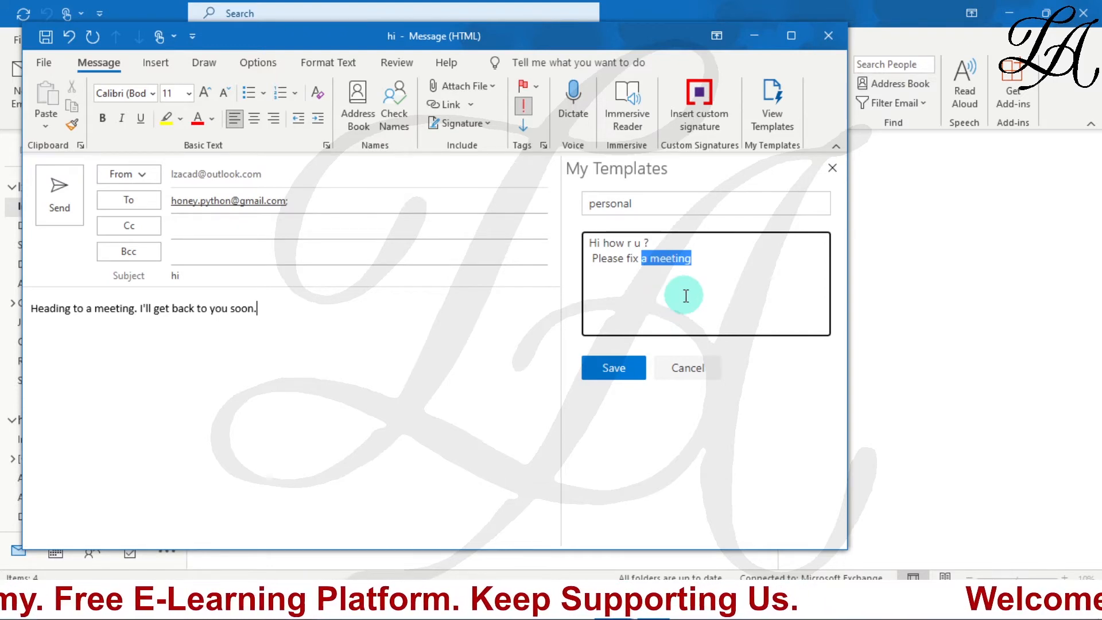
click(709, 266)
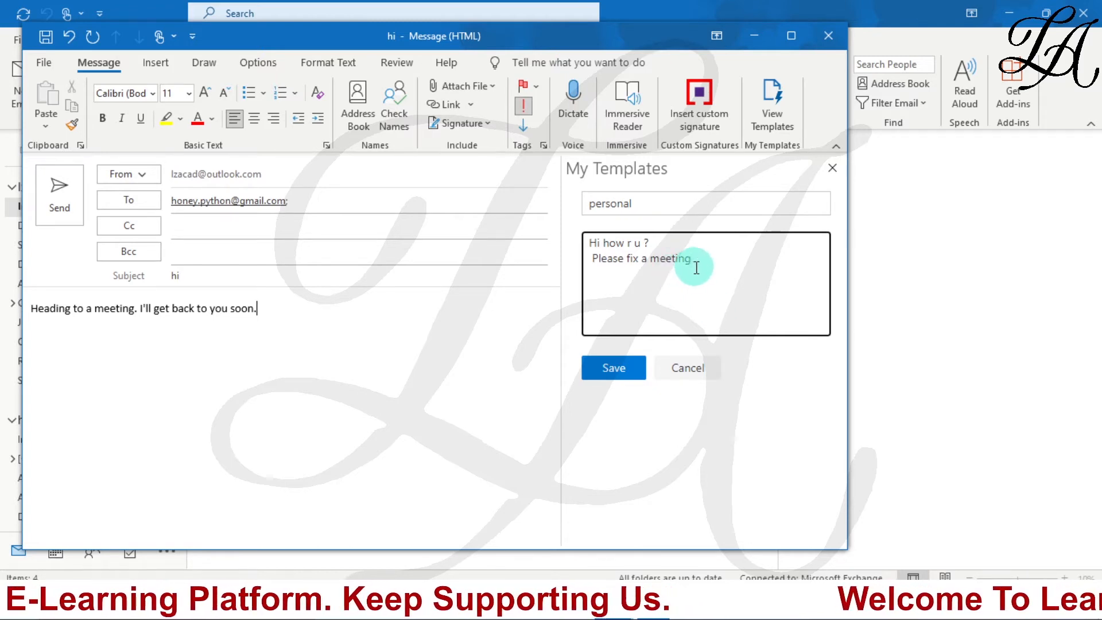
click(629, 374)
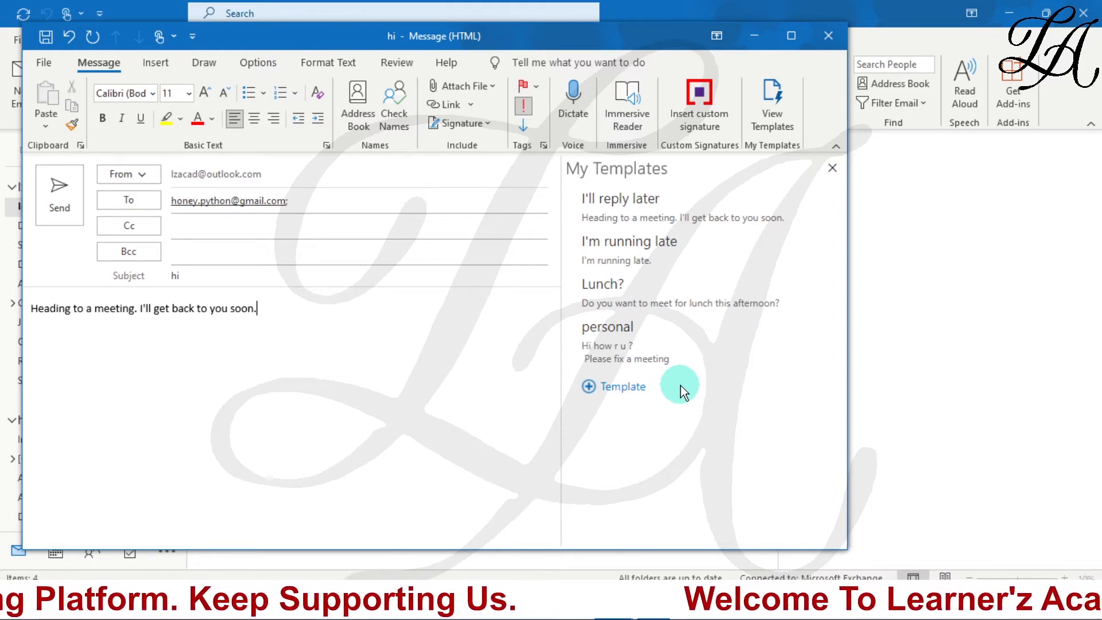
- Open the "personal" template for editing, review its text, and save it without changes
mouse_move(662, 360)
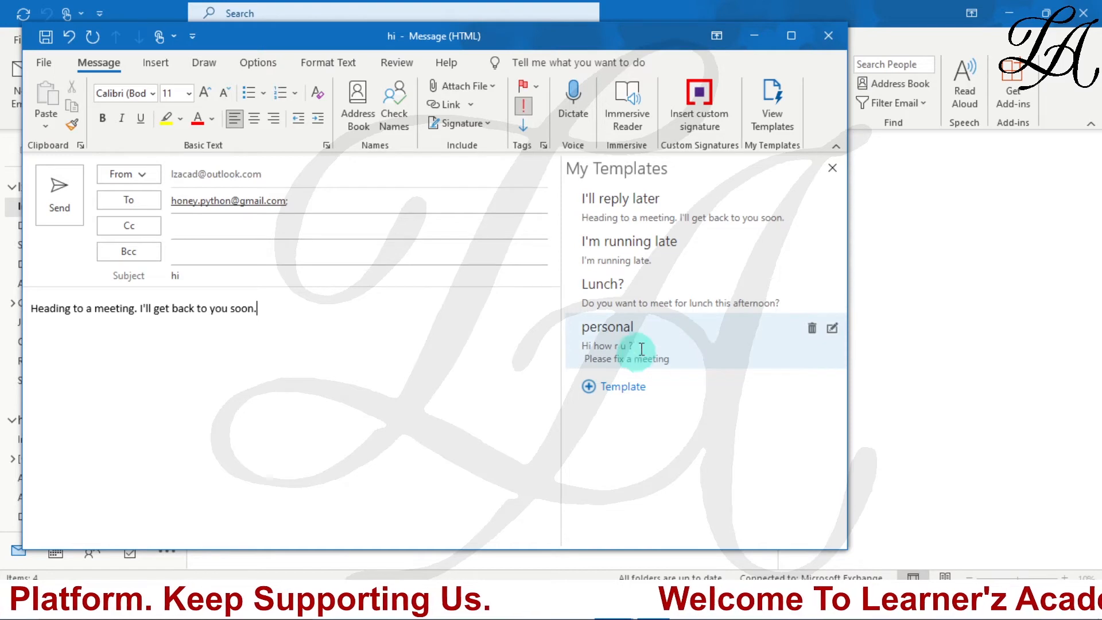
click(830, 336)
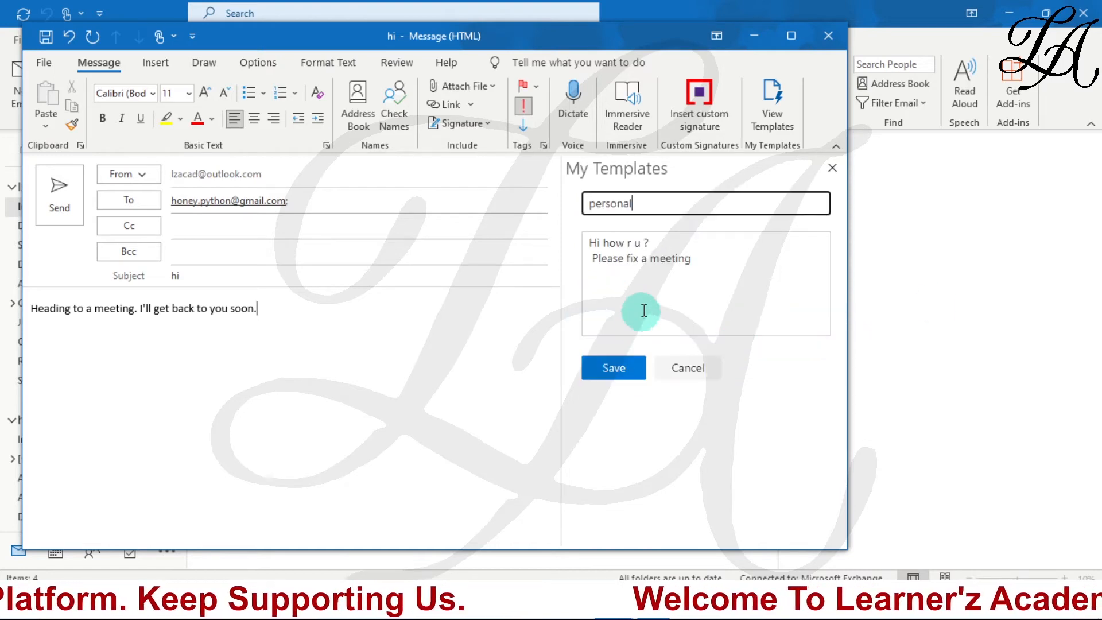
click(637, 312)
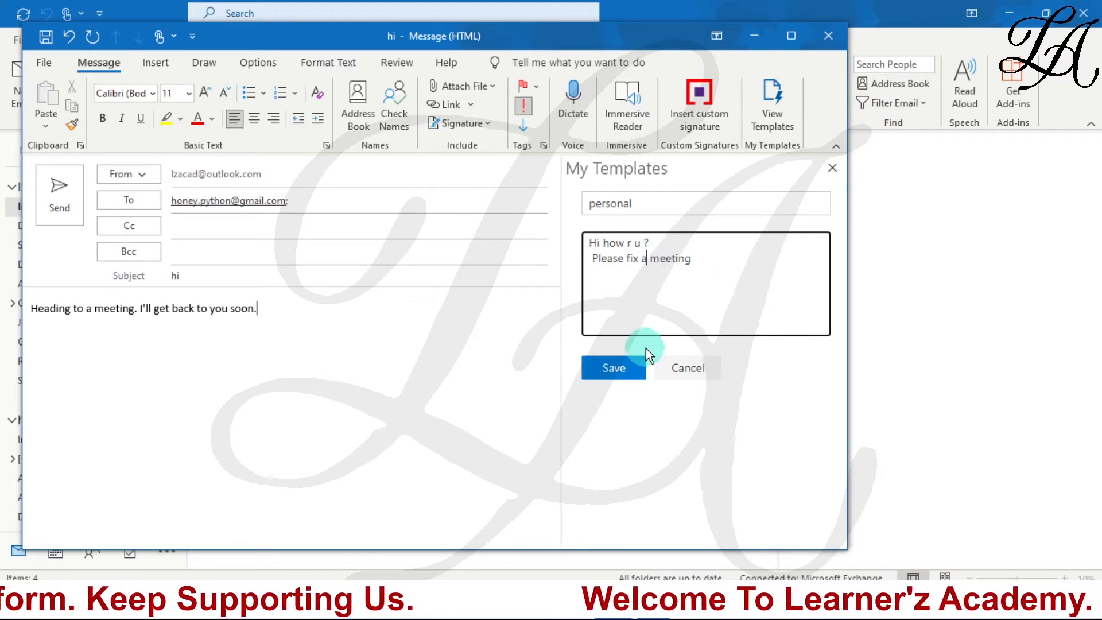
click(631, 371)
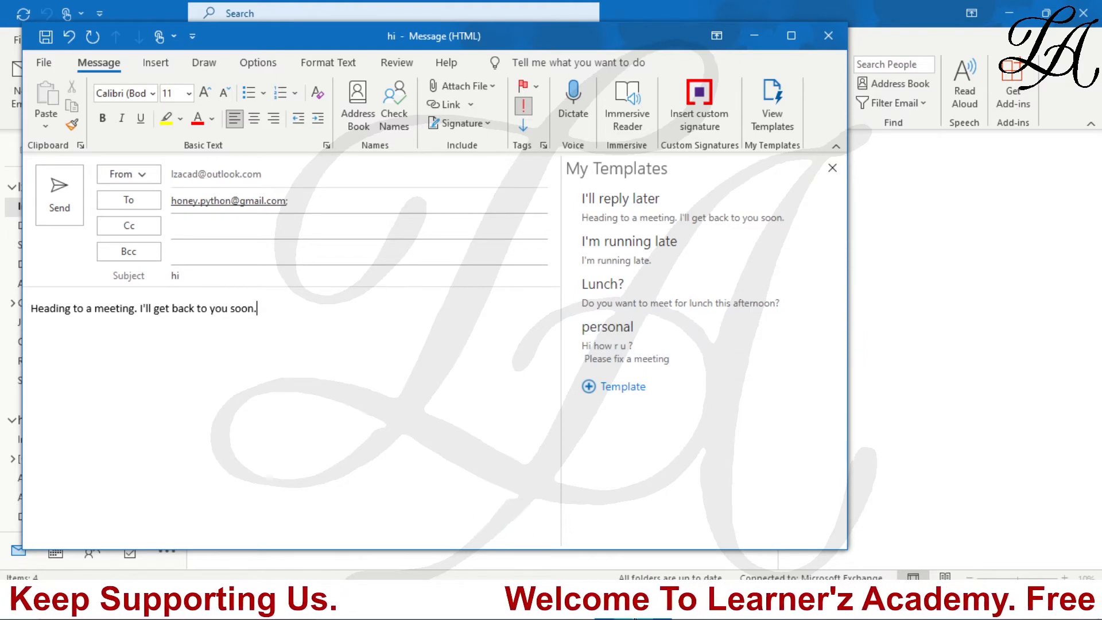
- Insert the "personal" template after the existing message text and close My Templates
click(615, 339)
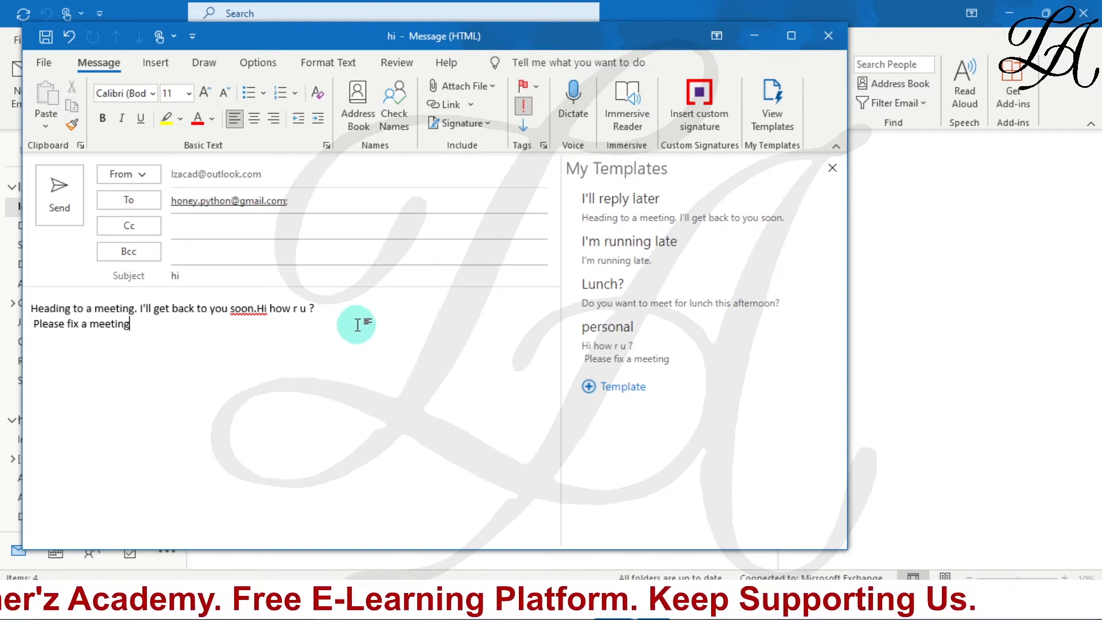
click(833, 168)
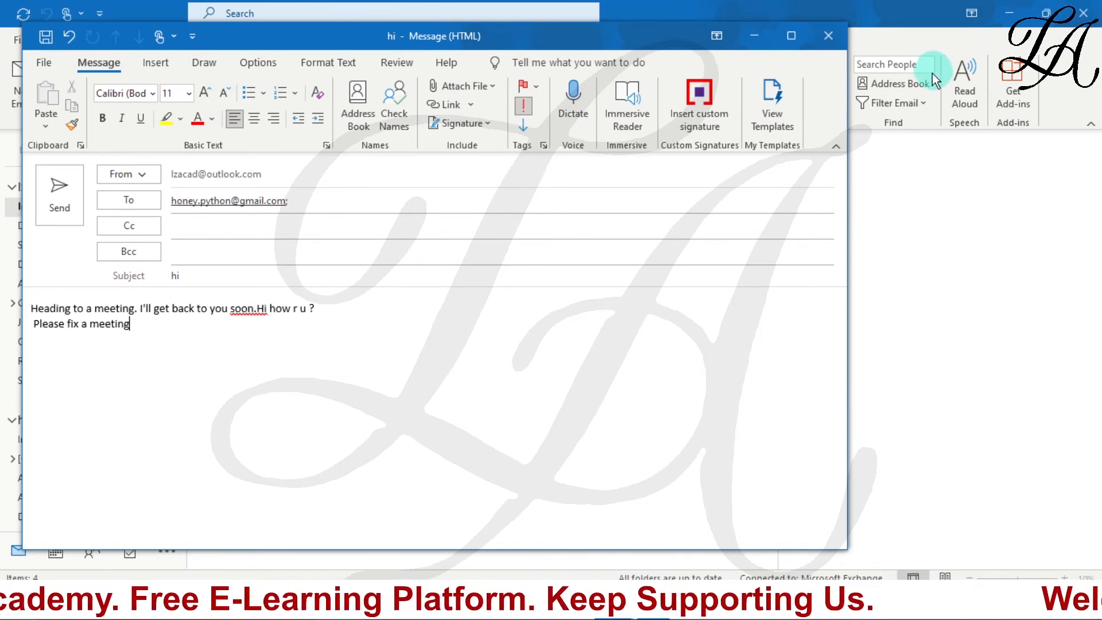
- Save the whole message text to the Quick Part gallery as a building block named "personal" in the General category
click(156, 63)
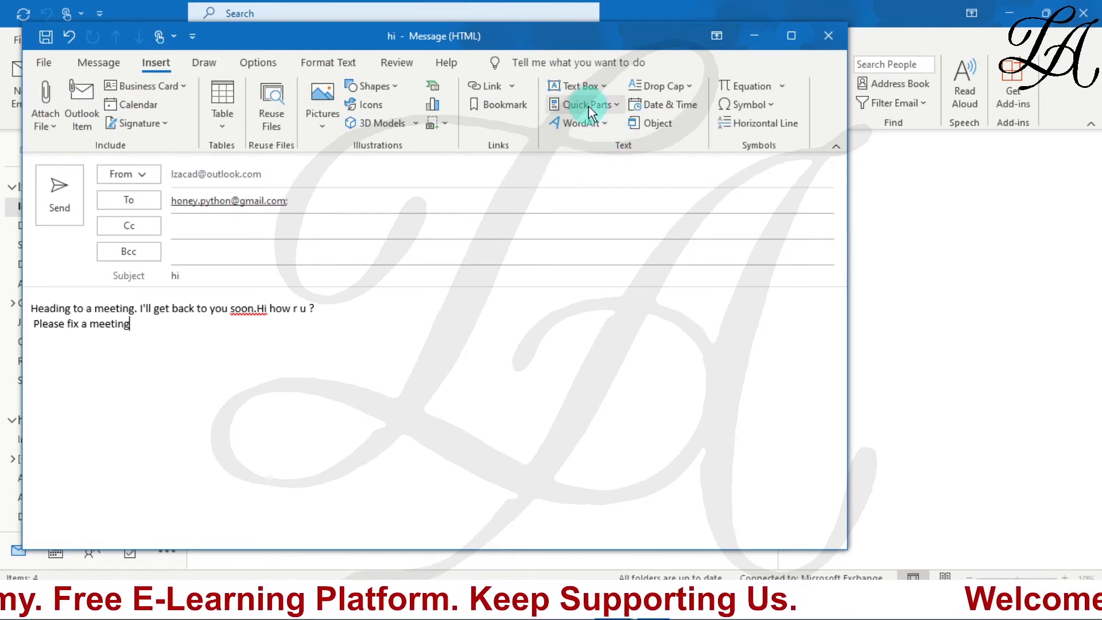
drag(132, 324, 26, 303)
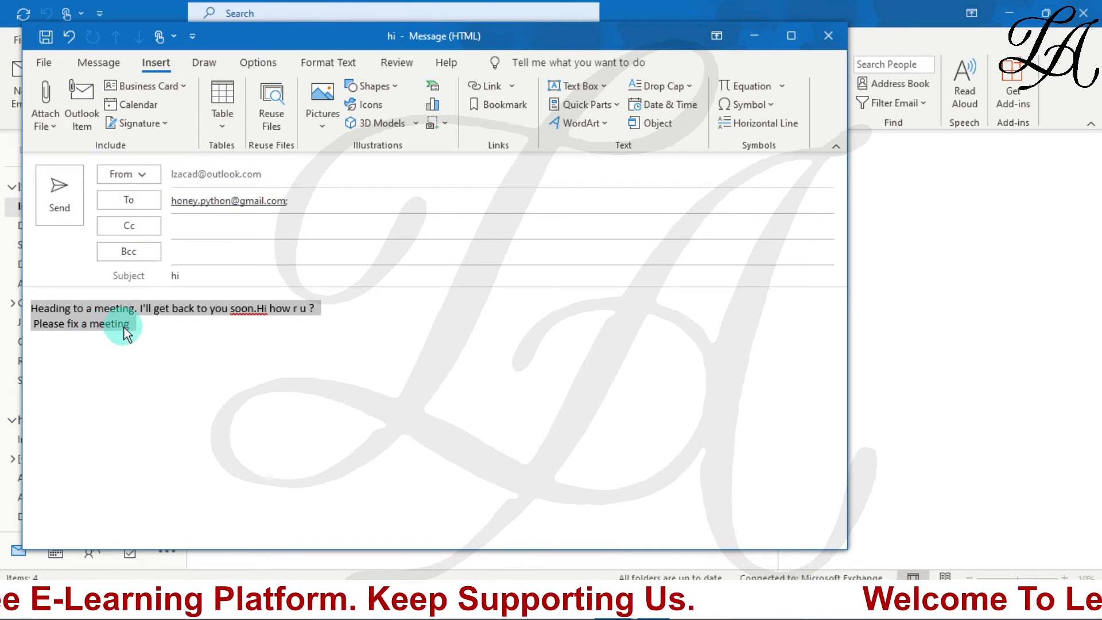
click(579, 106)
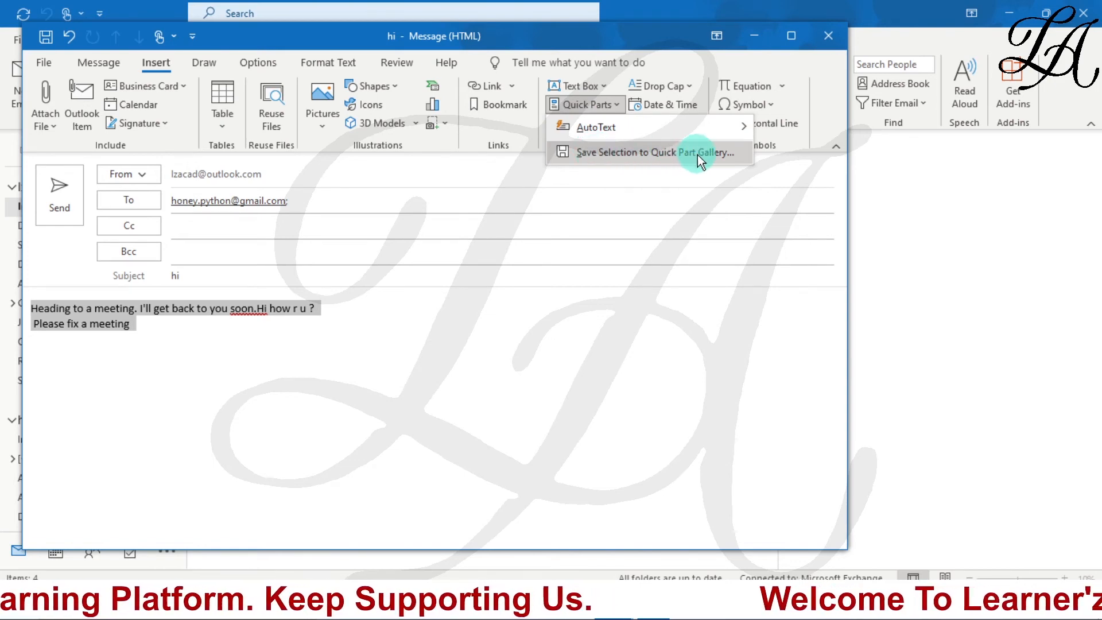
click(697, 154)
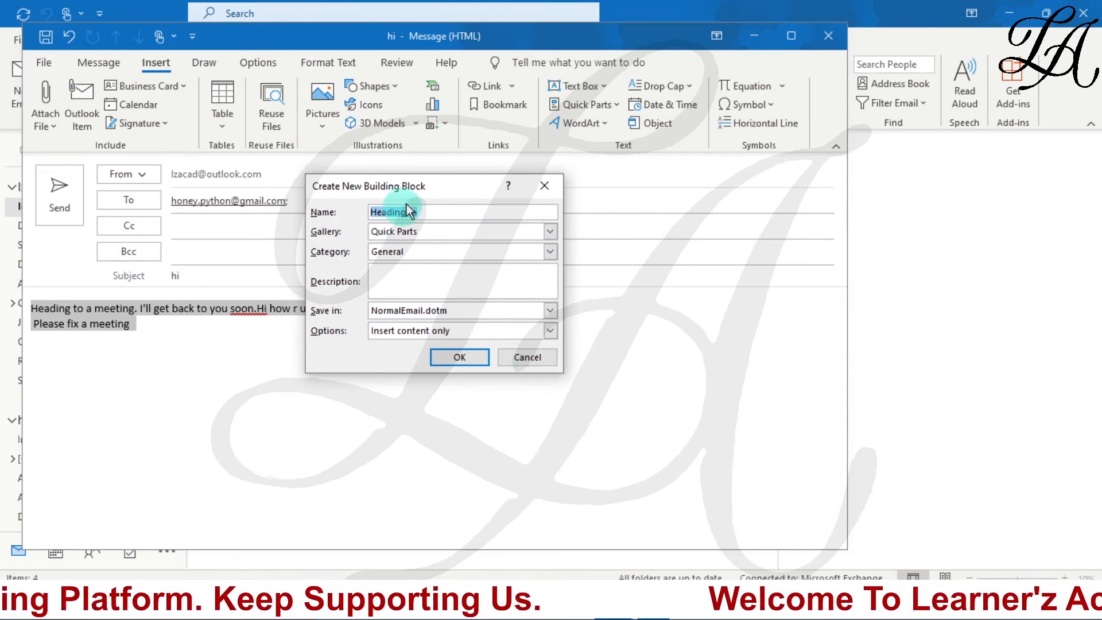
drag(421, 212, 360, 211)
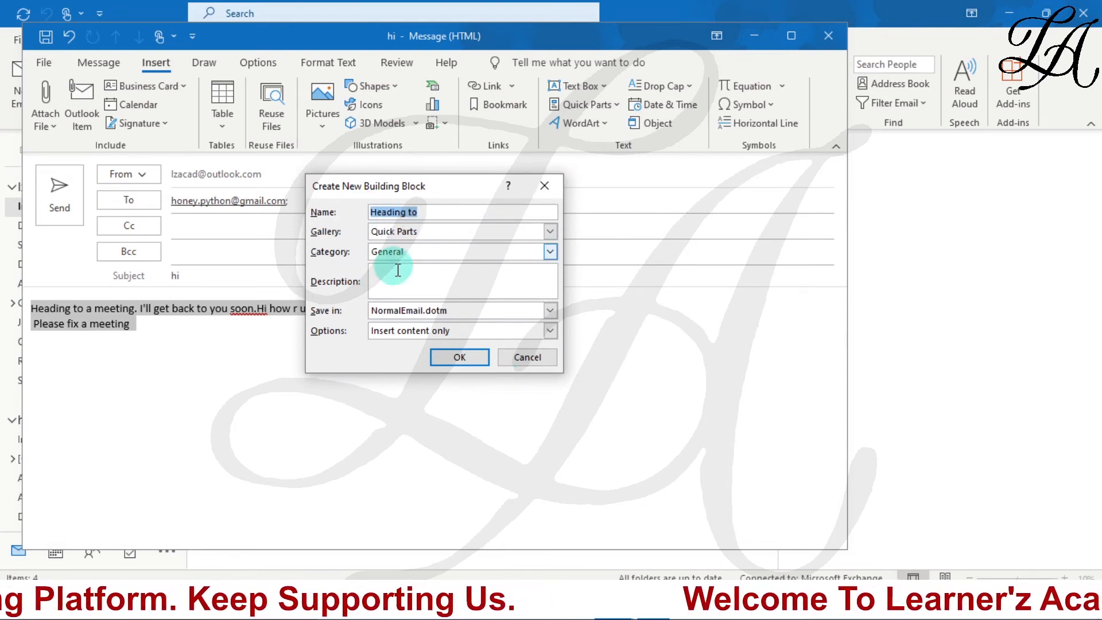
text(p)
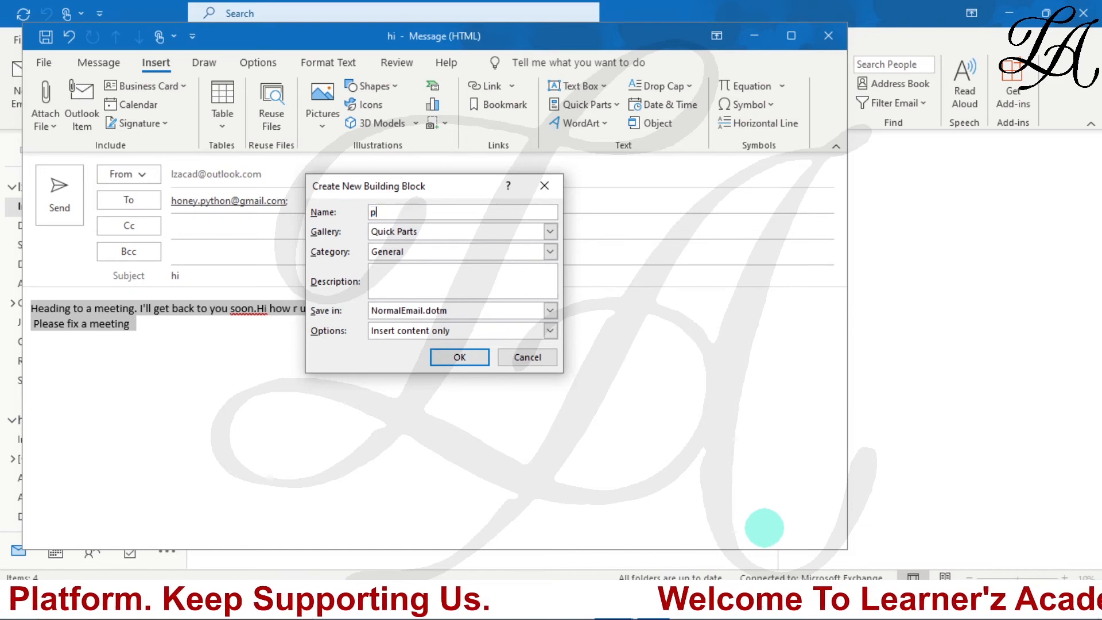
text(ersonal)
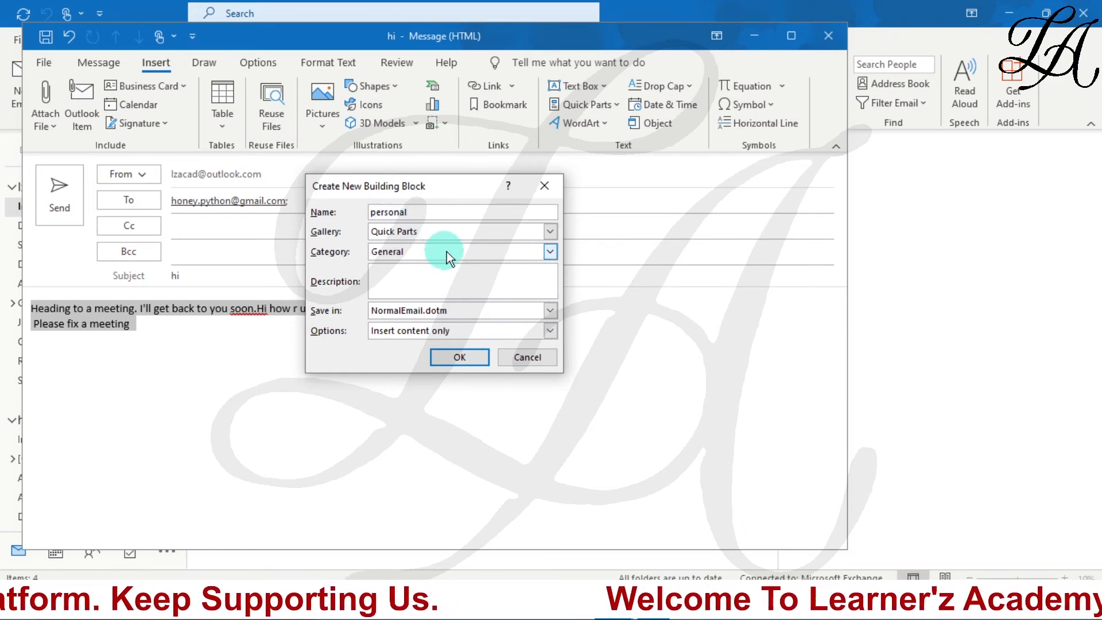
click(550, 250)
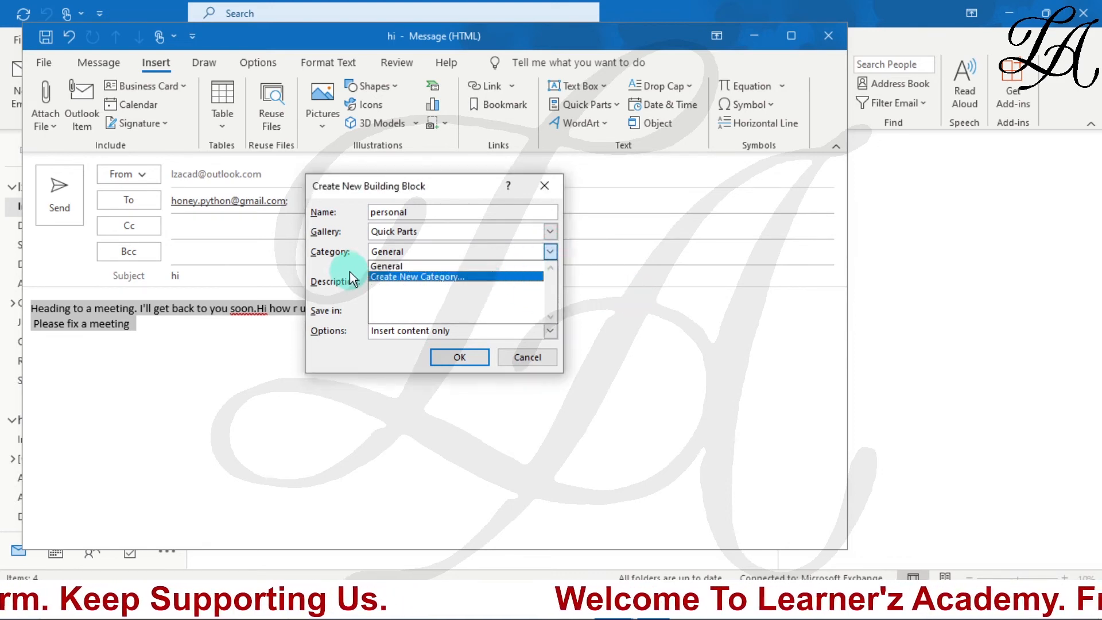
click(389, 265)
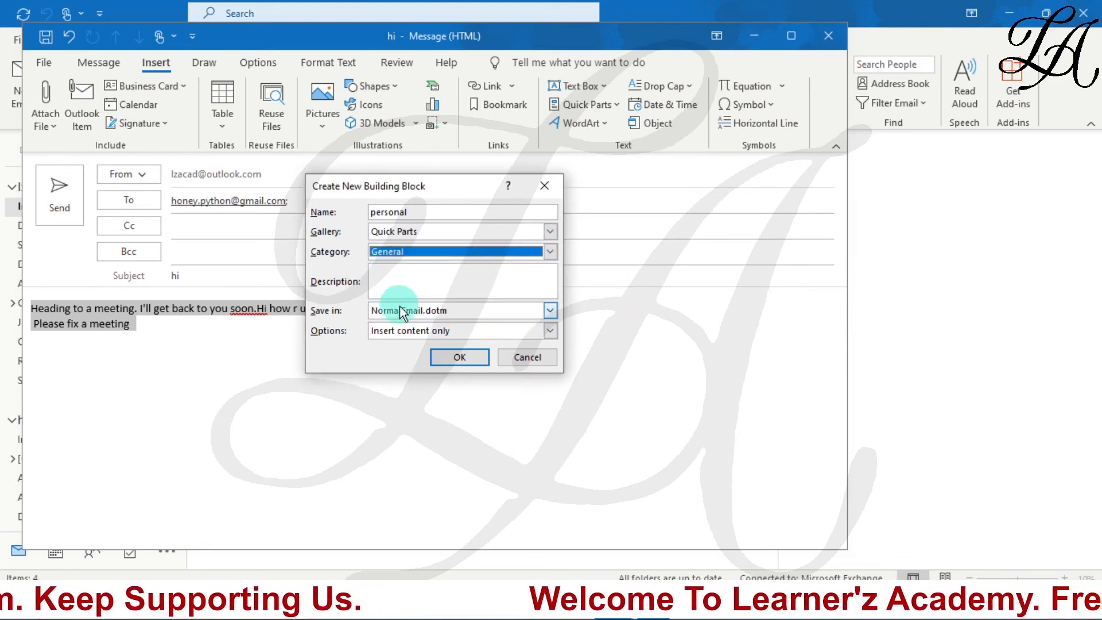
click(458, 357)
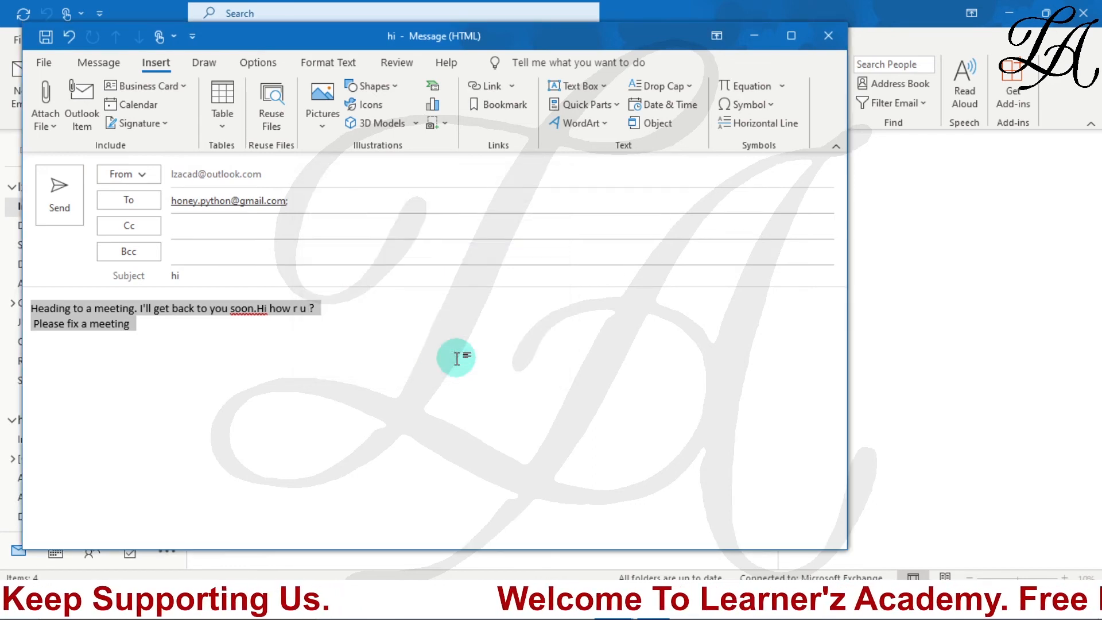
- Deselect the text in the "hi" message, then close the message without keeping its draft
click(149, 344)
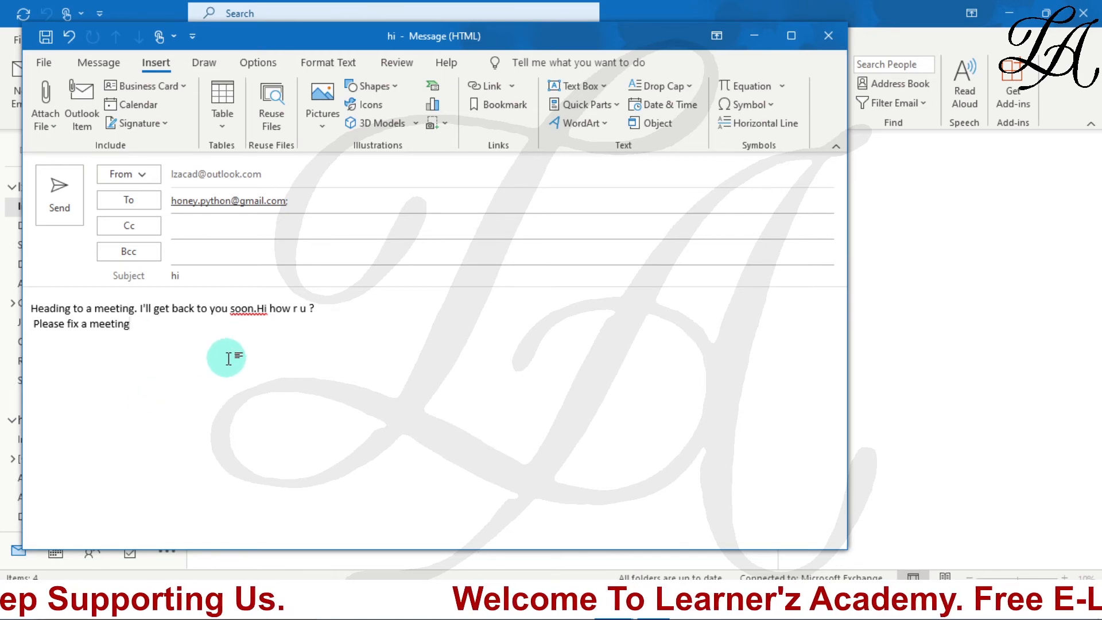
click(615, 105)
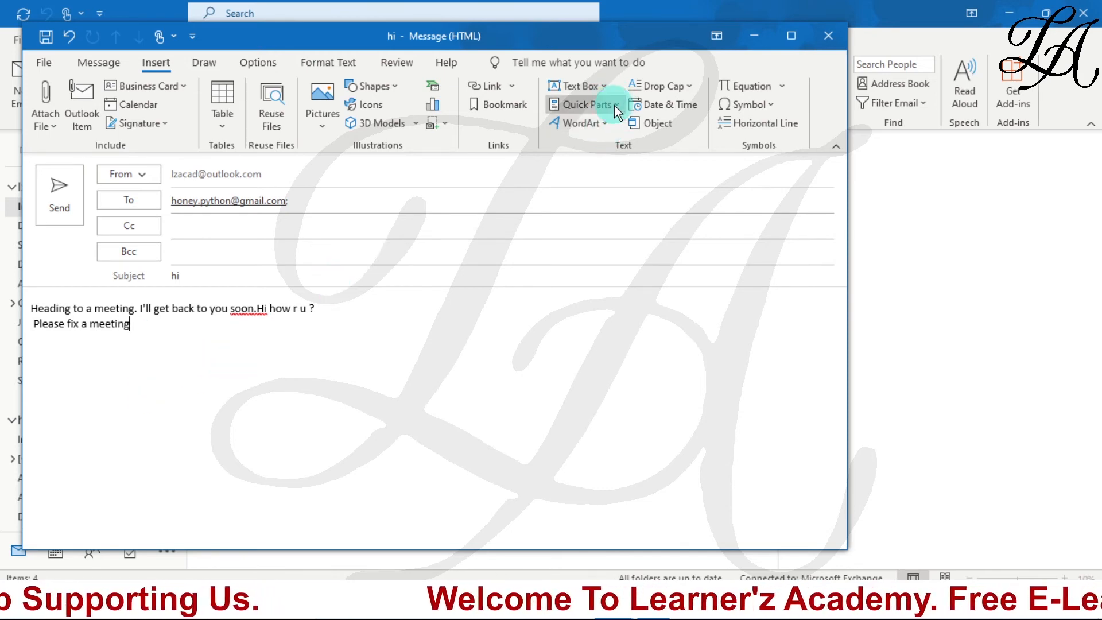
click(378, 425)
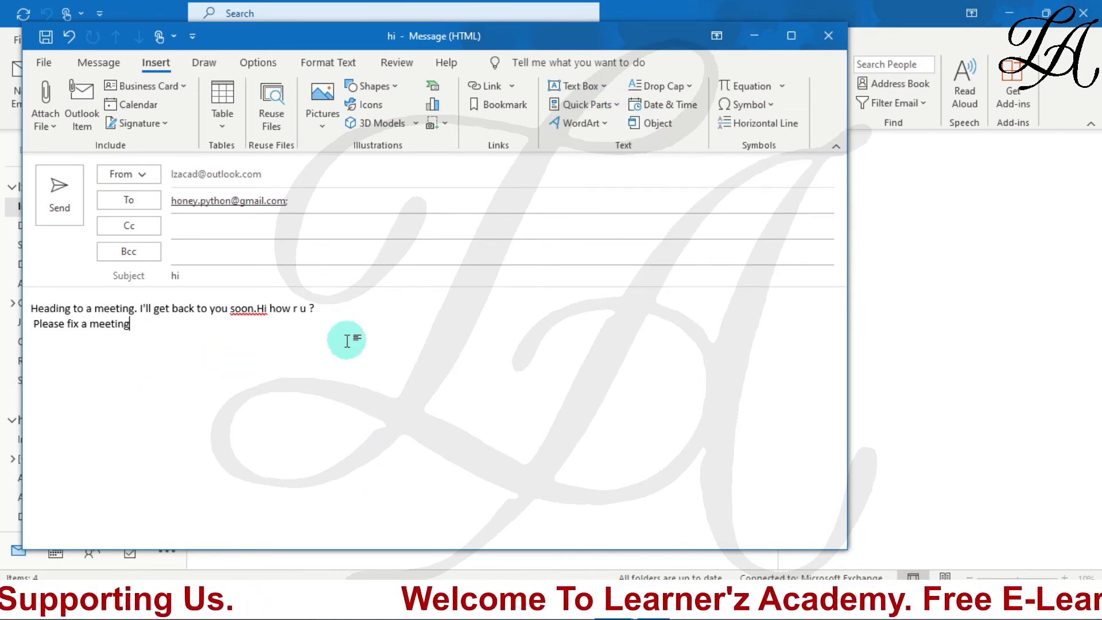
click(829, 40)
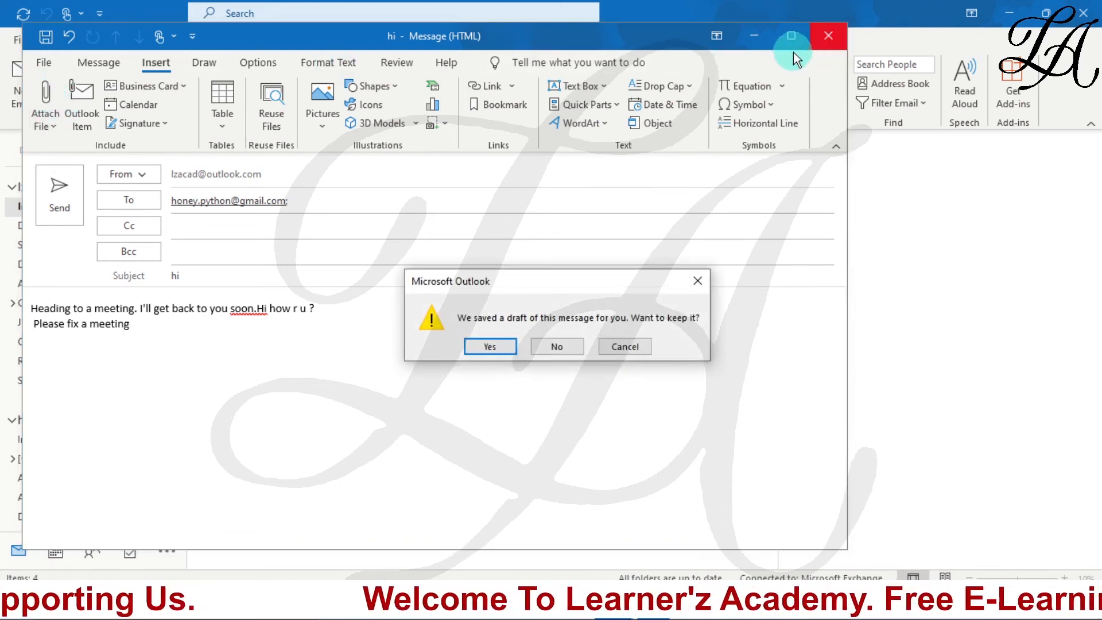
click(553, 346)
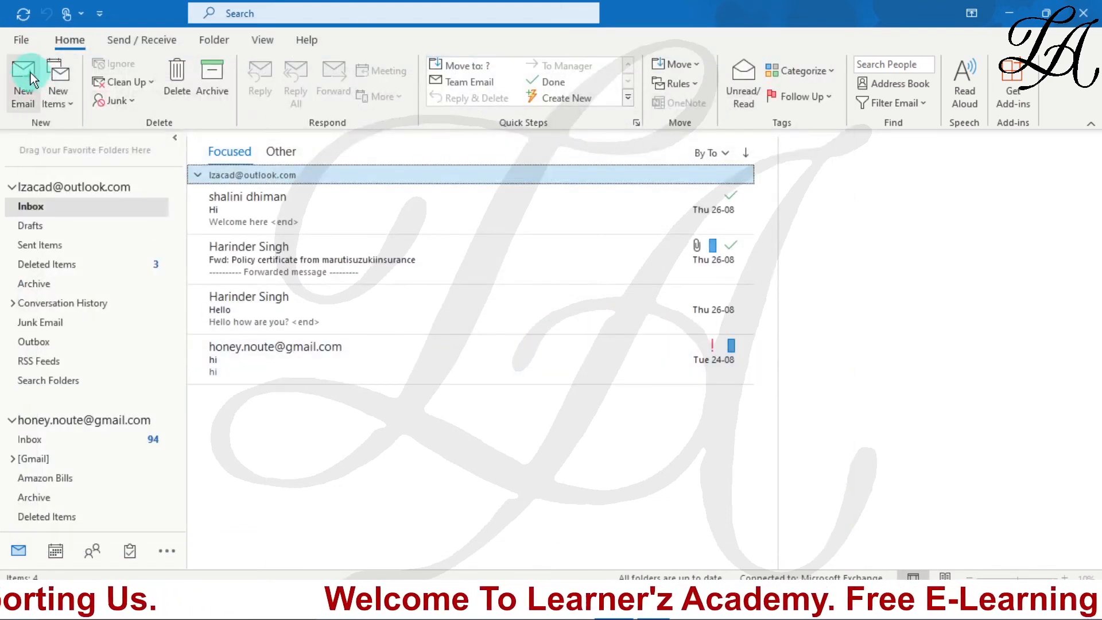
- Create a new email and open the Quick Parts gallery for its empty message body
click(31, 76)
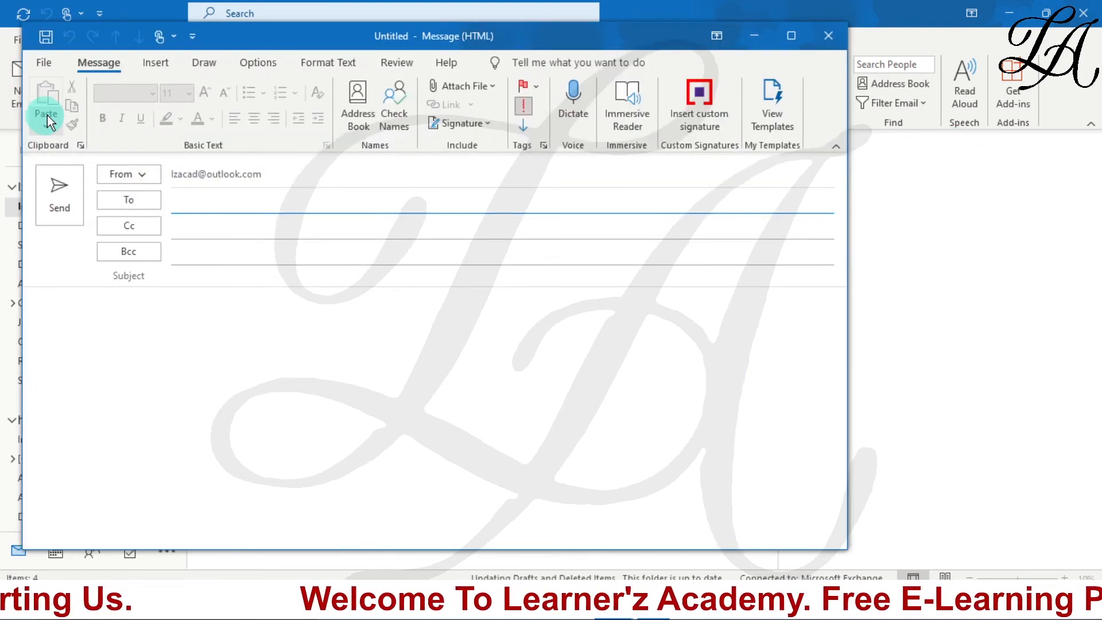
click(155, 63)
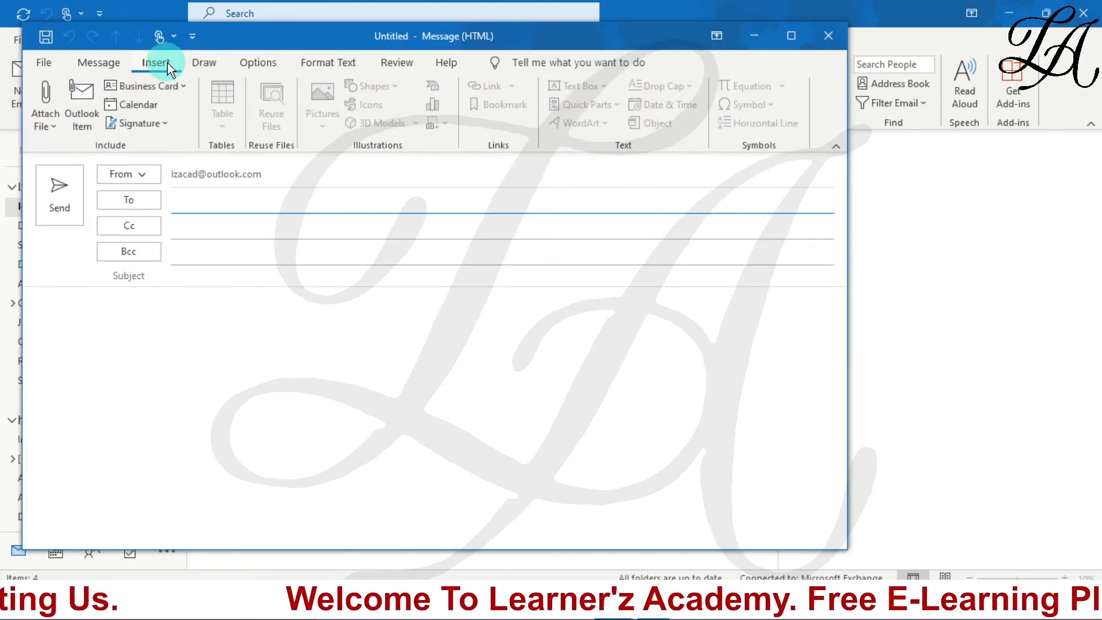
click(175, 325)
click(591, 106)
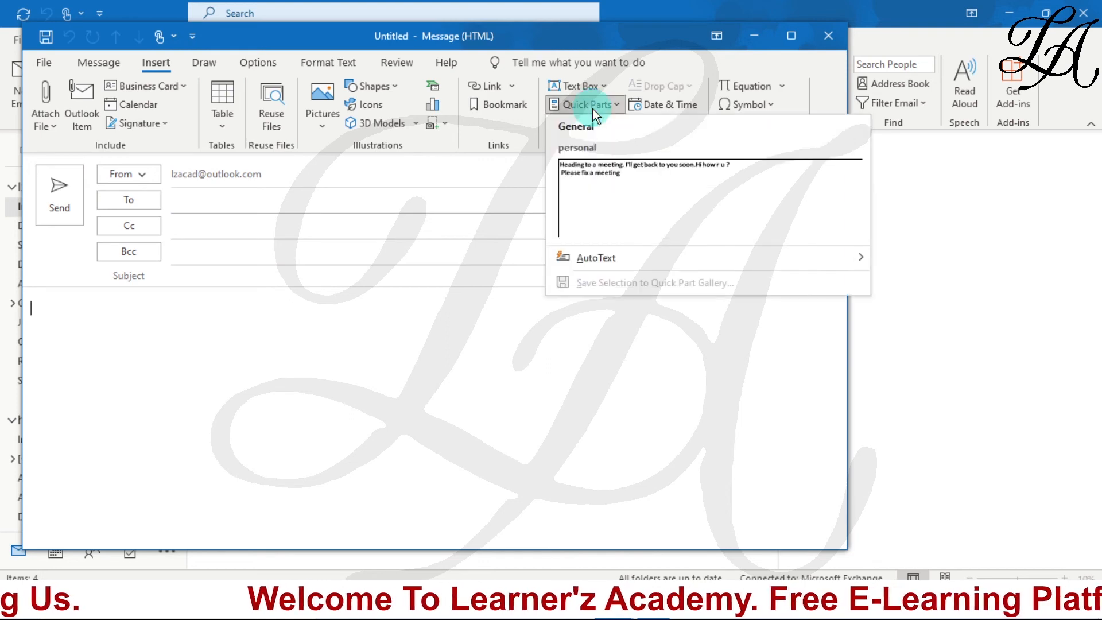